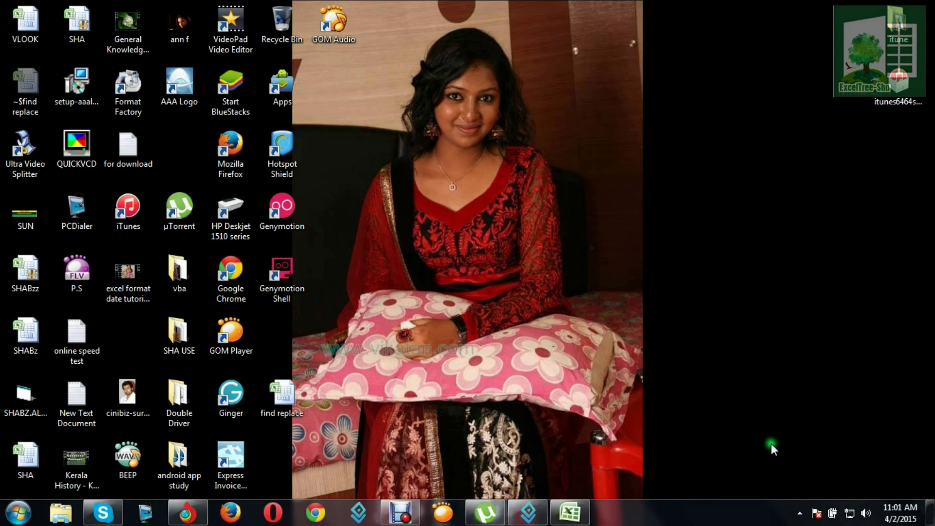
# Bring the 'find replace' sales workbook to the front from the taskbar
pyautogui.click(583, 502)
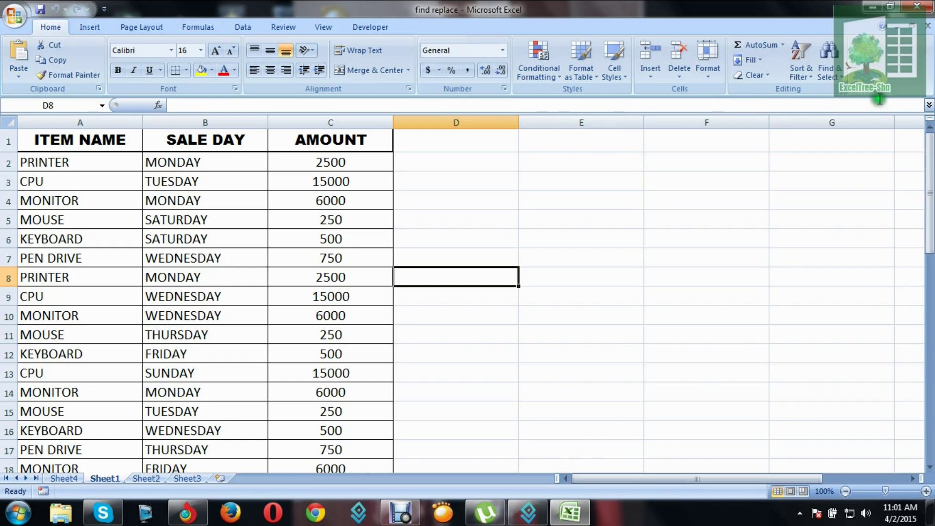
# Open Find from Home > Find & Select, close it, then reopen it with Ctrl+F
pyautogui.click(845, 84)
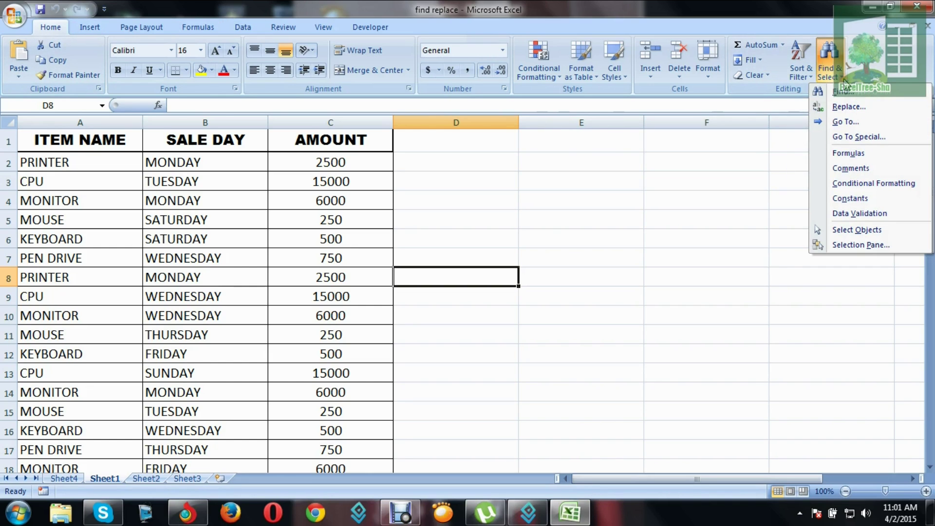
pyautogui.click(845, 93)
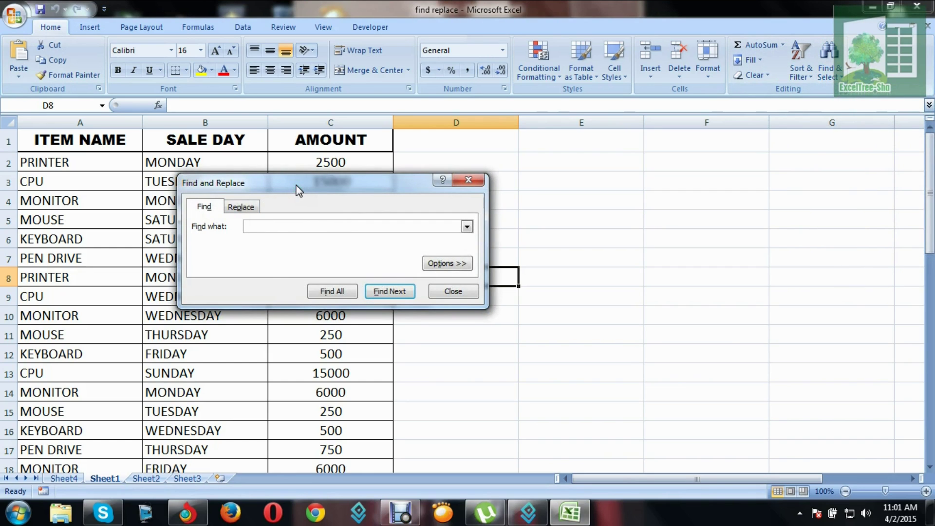
pyautogui.click(463, 182)
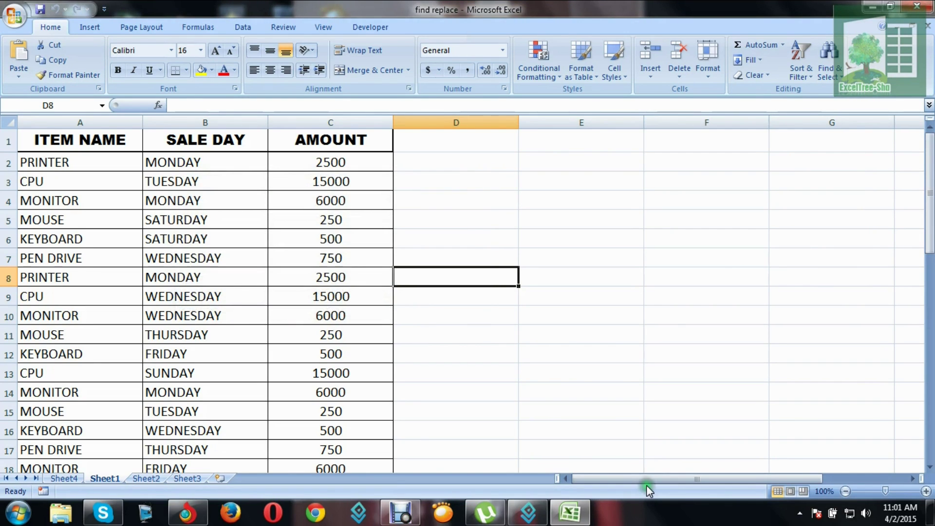
pyautogui.hotkey('ctrl', 'f')
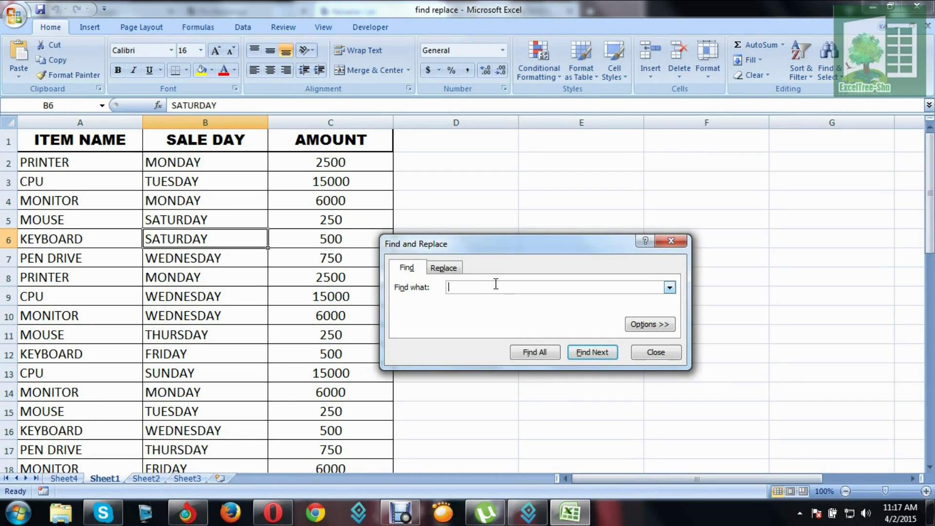
pyautogui.write('cpu')
# Step through cpu matches A3, A9, A13 and on to row 42, wrapping back to A3
pyautogui.click(592, 351)
pyautogui.press('Return')
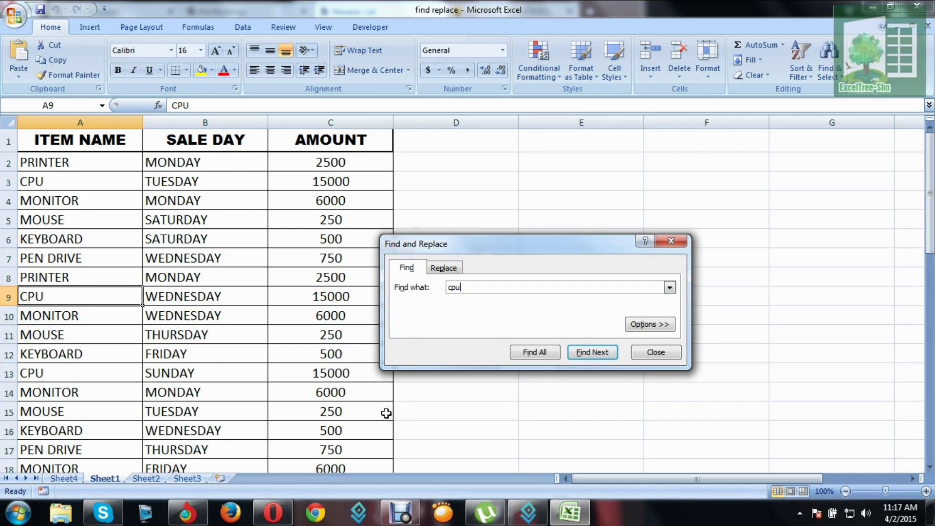
pyautogui.press('Return')
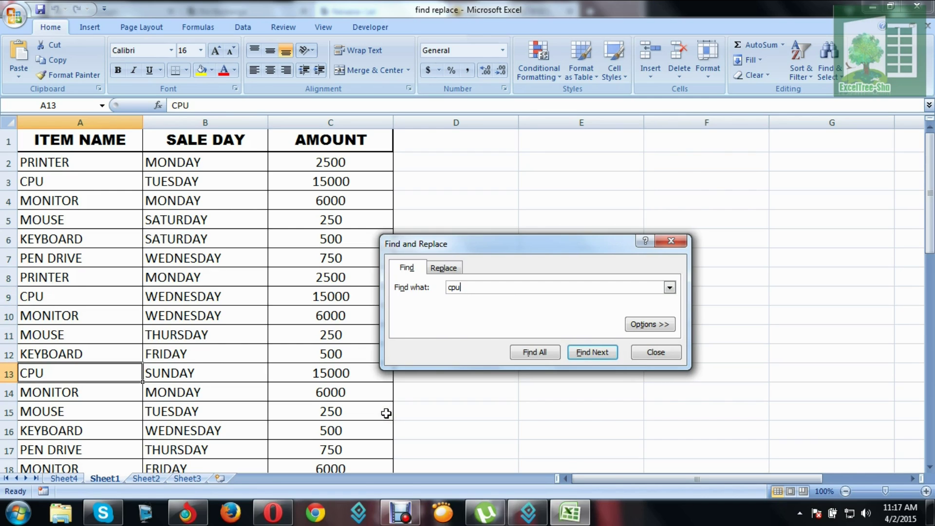
pyautogui.press('Return')
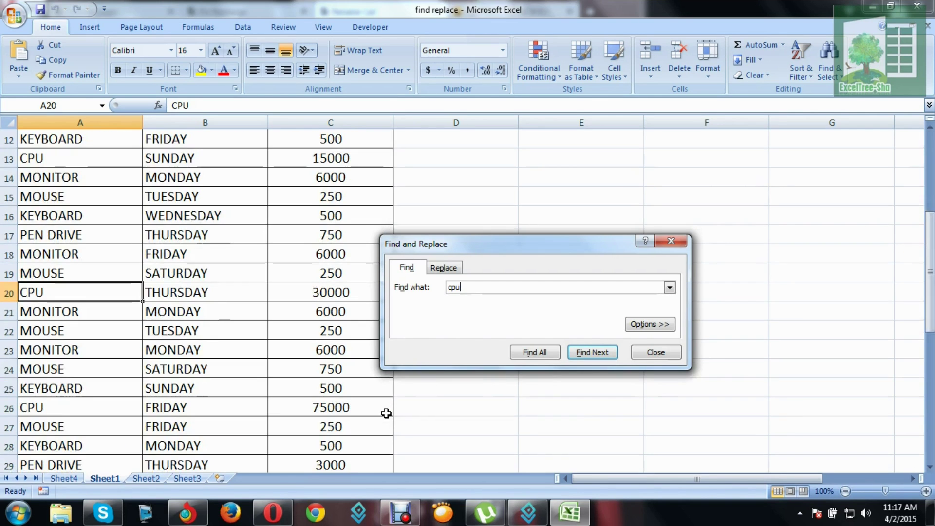
pyautogui.press('Return')
pyautogui.press('Return')
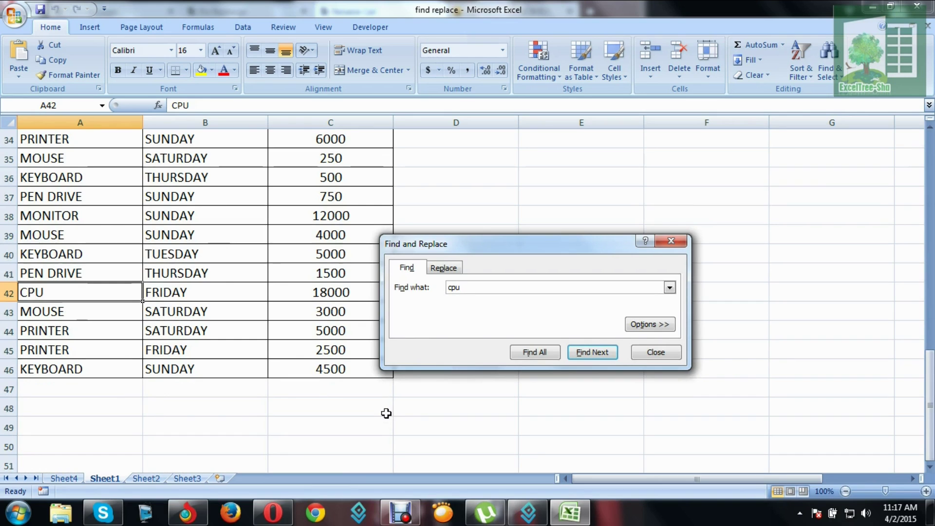
pyautogui.press('Return')
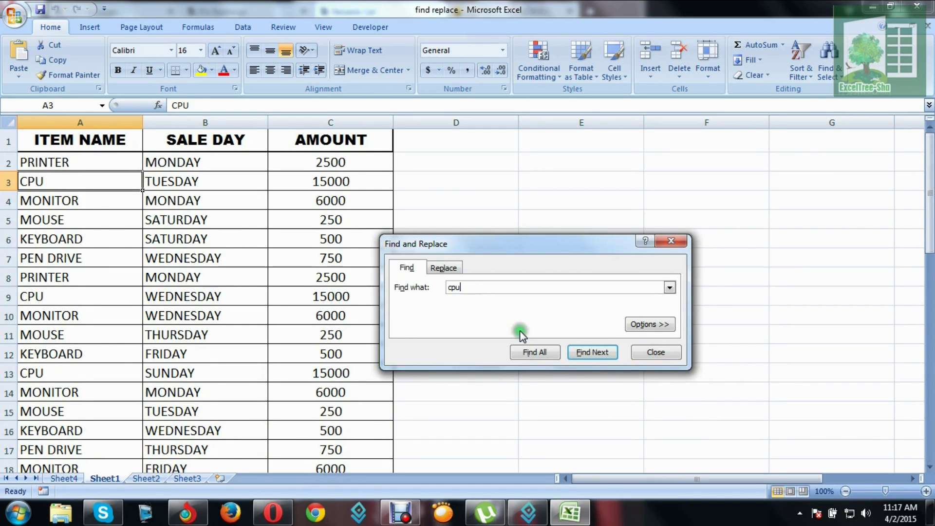
# List all 6 cpu matches with Find All and select the first result, cell A3
pyautogui.click(537, 353)
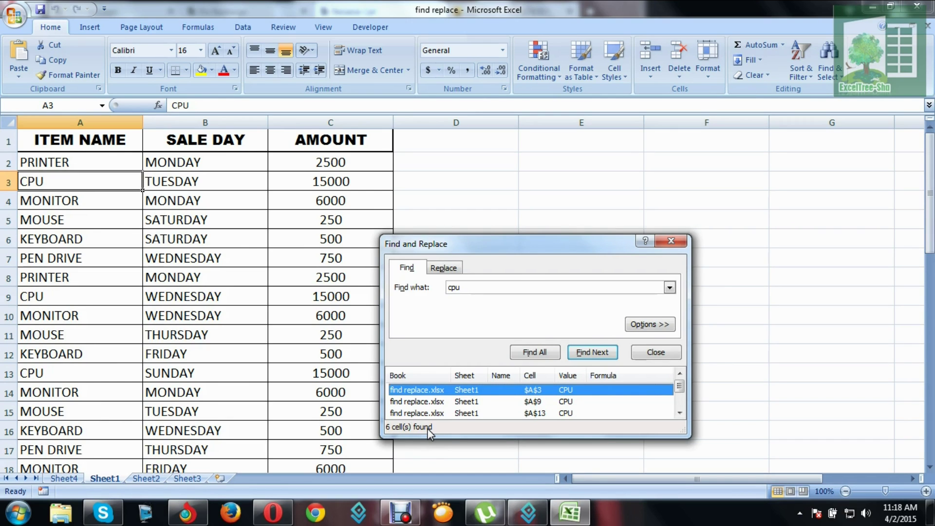
pyautogui.click(431, 390)
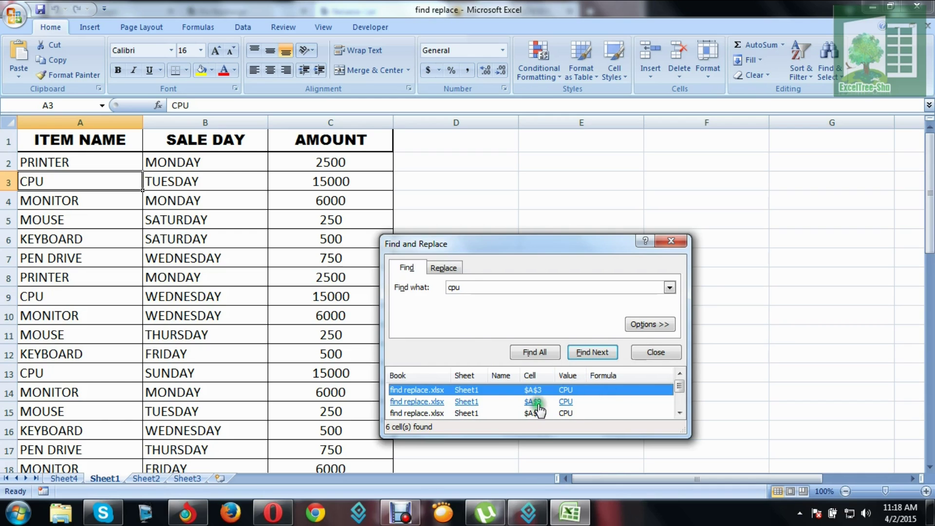
pyautogui.click(476, 390)
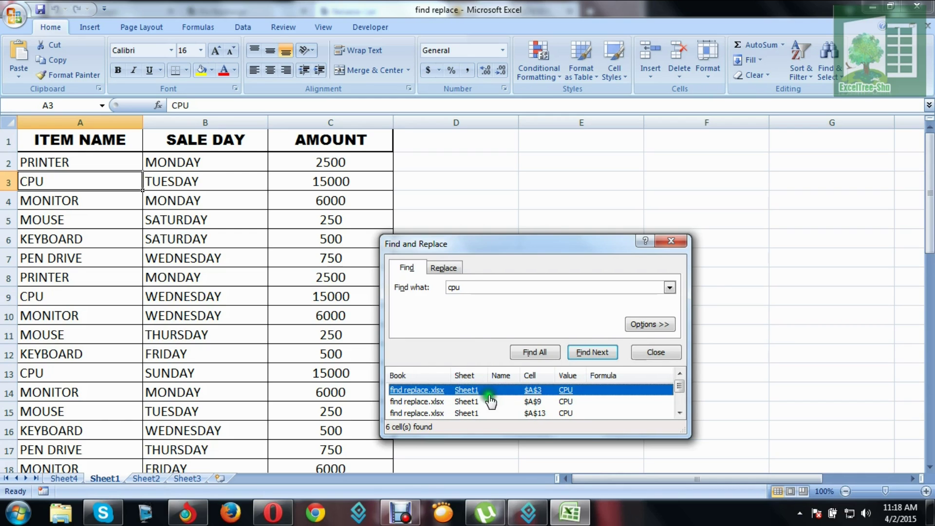
pyautogui.click(415, 392)
pyautogui.click(468, 391)
pyautogui.click(536, 390)
# Scroll through the remaining found CPU cells and list all matches again
pyautogui.click(679, 412)
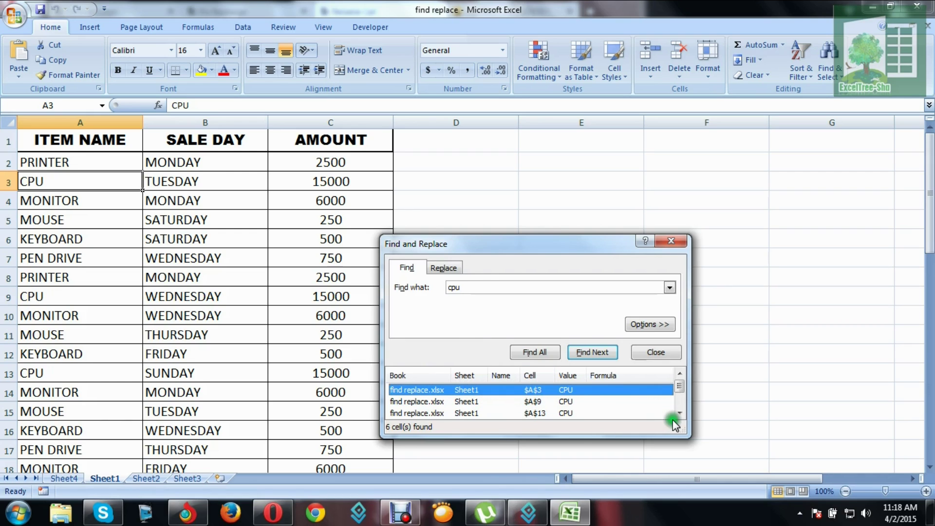
pyautogui.click(679, 413)
pyautogui.click(679, 413)
pyautogui.click(535, 352)
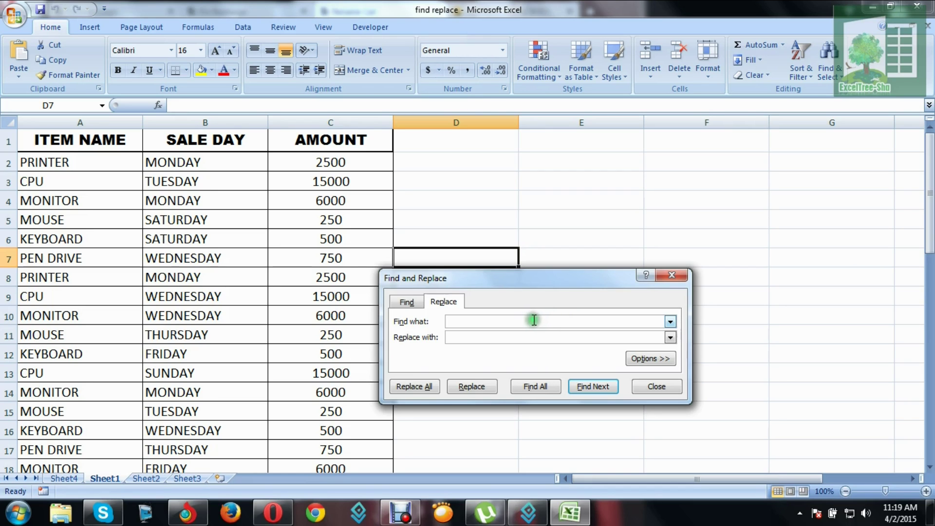
# Enter 'cpu' to find and 'Central Processing Unit' as the replacement text
pyautogui.write('cpu')
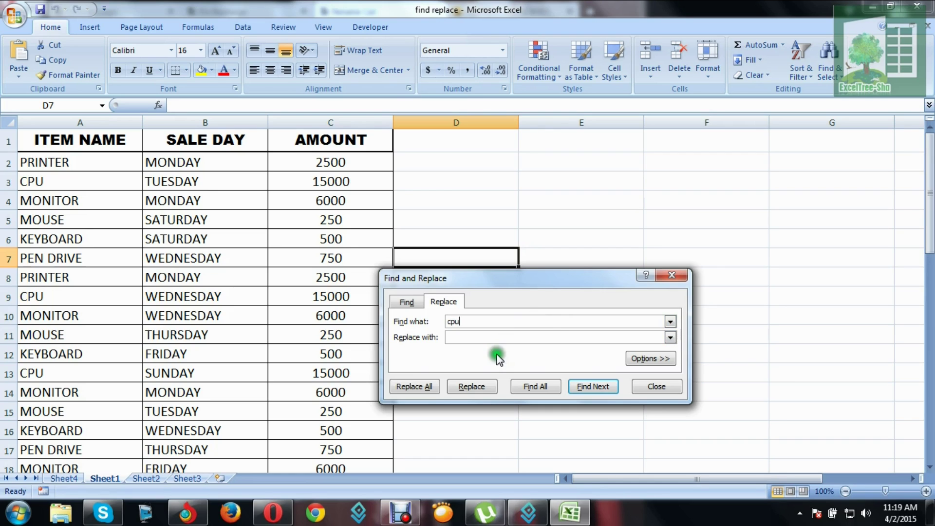
pyautogui.click(464, 334)
pyautogui.write('Central Processing Unit')
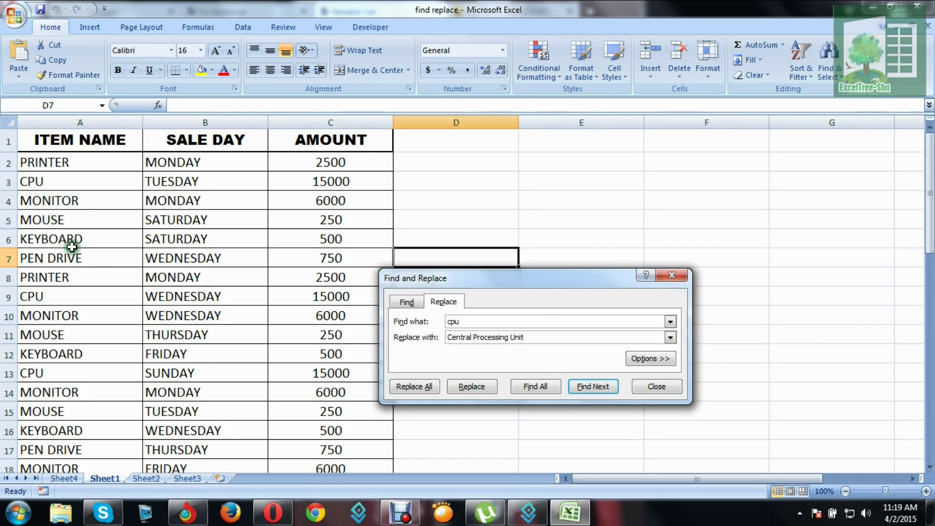
# Check the CPU cells A3, A9 and A13 and review both replace fields
pyautogui.click(41, 182)
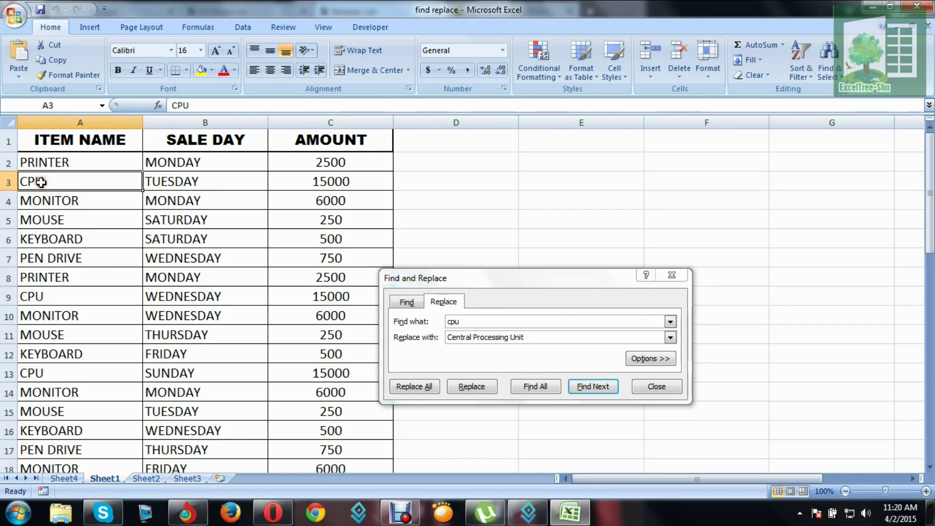
pyautogui.click(41, 299)
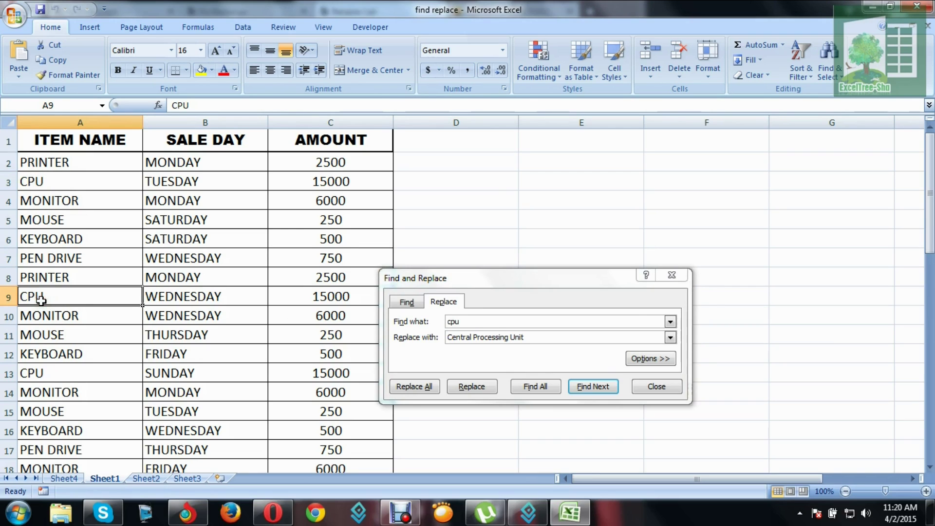
pyautogui.click(42, 378)
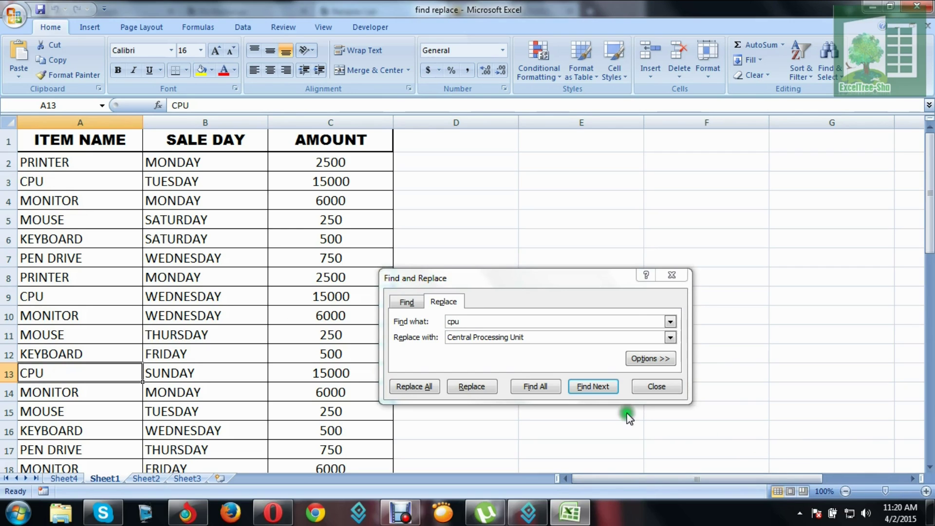
pyautogui.click(480, 320)
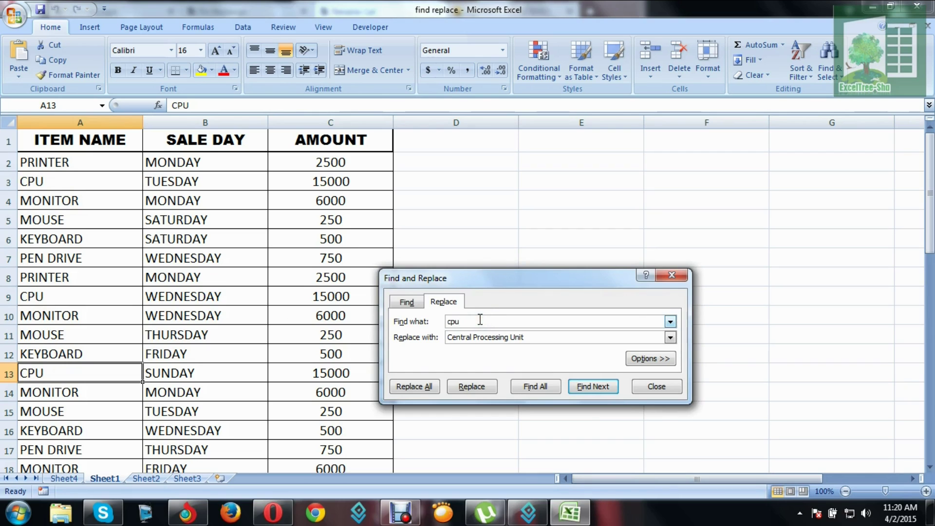
pyautogui.click(534, 335)
pyautogui.click(534, 336)
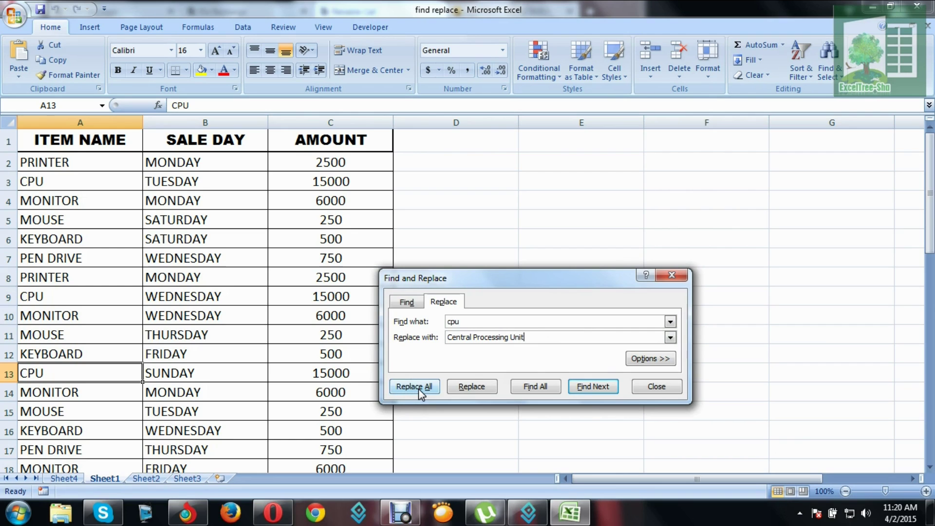
# Replace all 6 CPU entries, then verify A3, A9, A13 and the lower rows
pyautogui.click(419, 388)
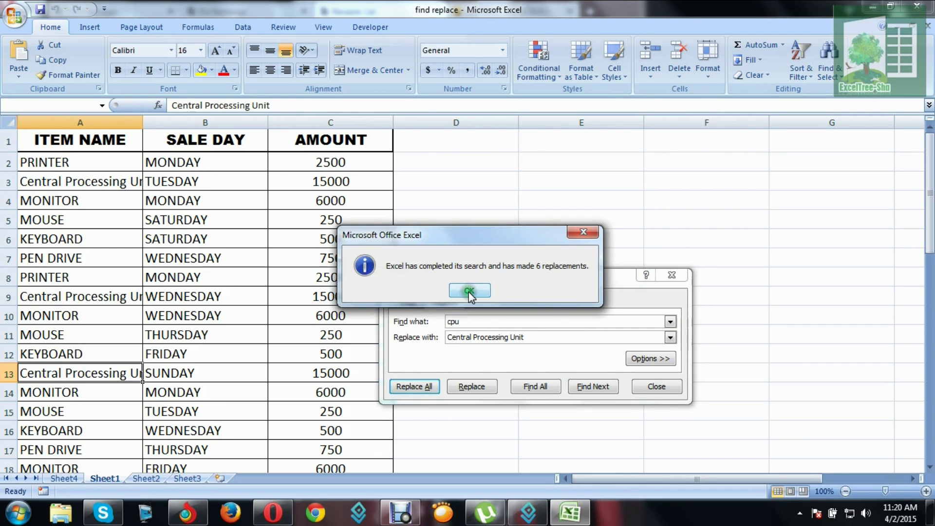
pyautogui.click(469, 291)
pyautogui.click(95, 185)
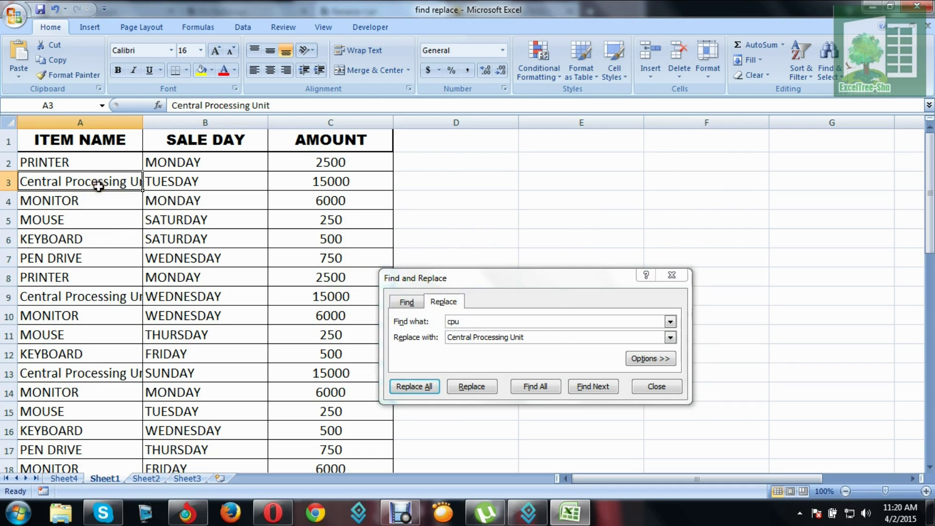
pyautogui.click(93, 299)
pyautogui.click(100, 373)
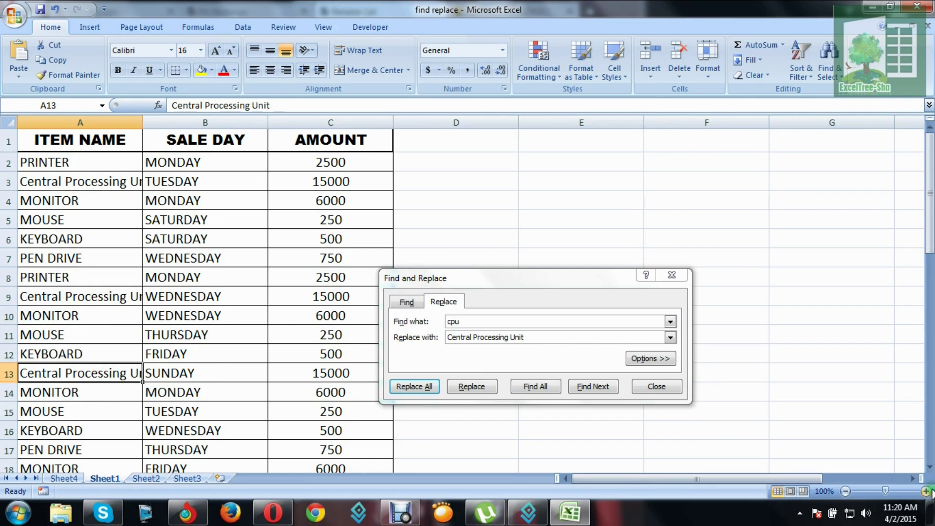
pyautogui.click(929, 470)
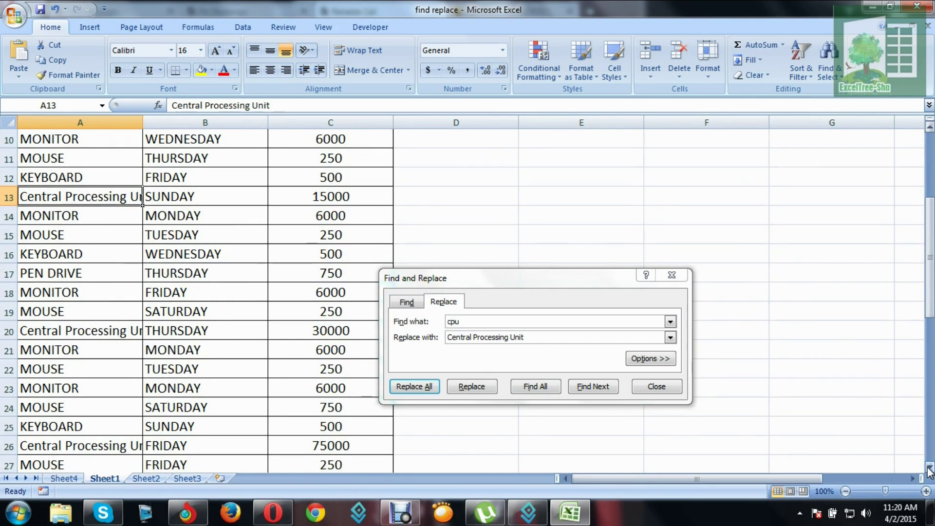
pyautogui.click(929, 471)
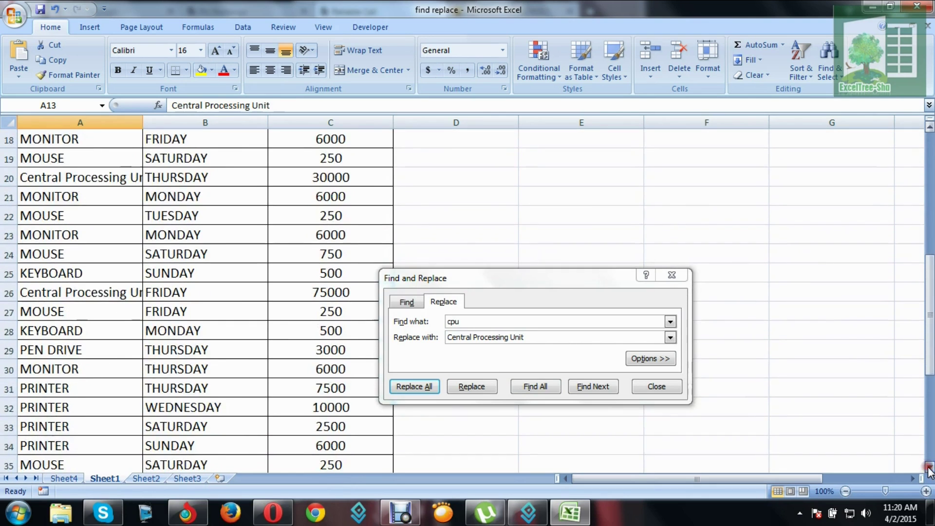